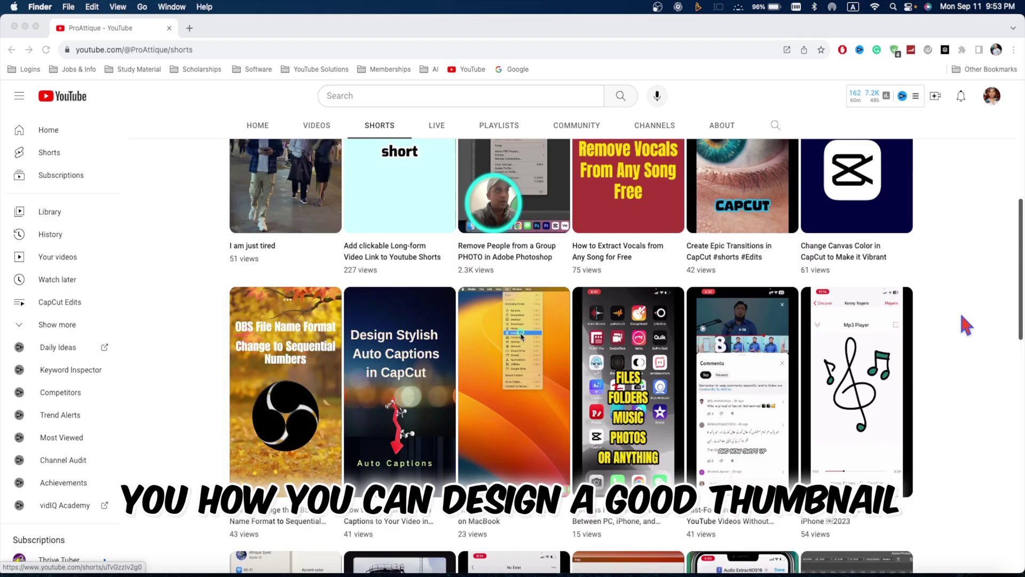
Drag the exported Short onto the CapCut timeline and open the clip's cover editing
scroll(961, 316, "up", 2)
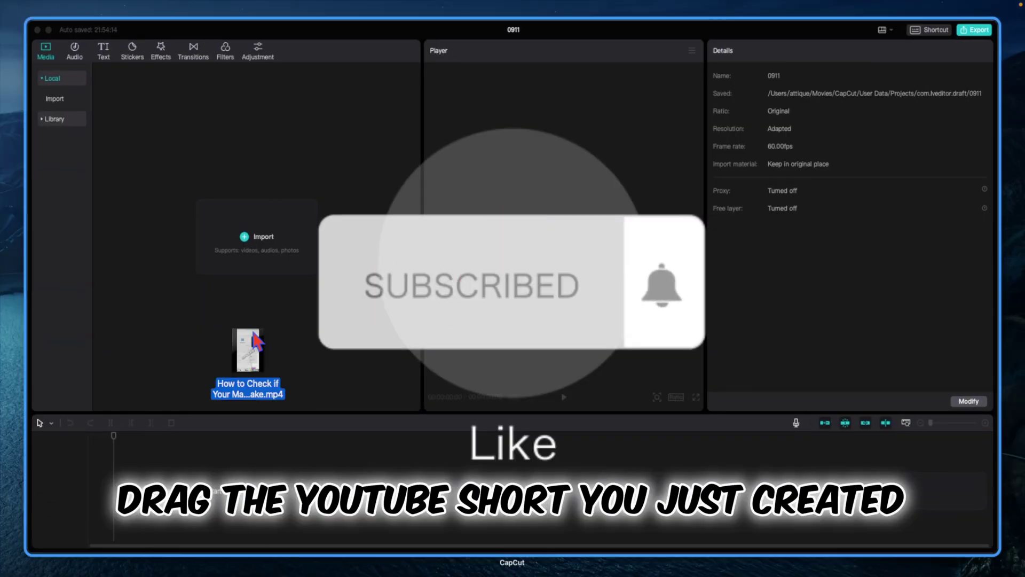
left_click_drag(239, 366, 94, 516)
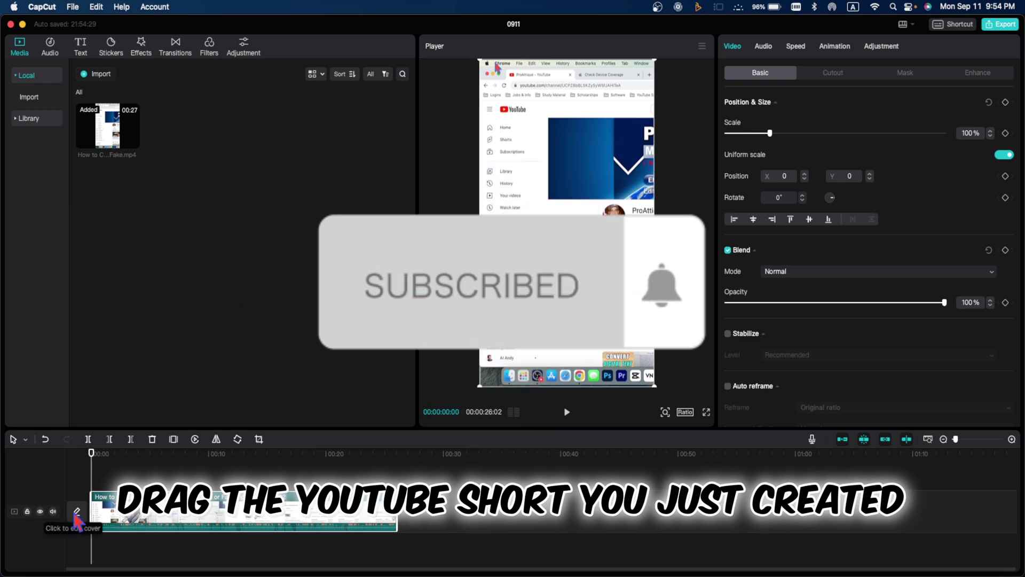
left_click(76, 513)
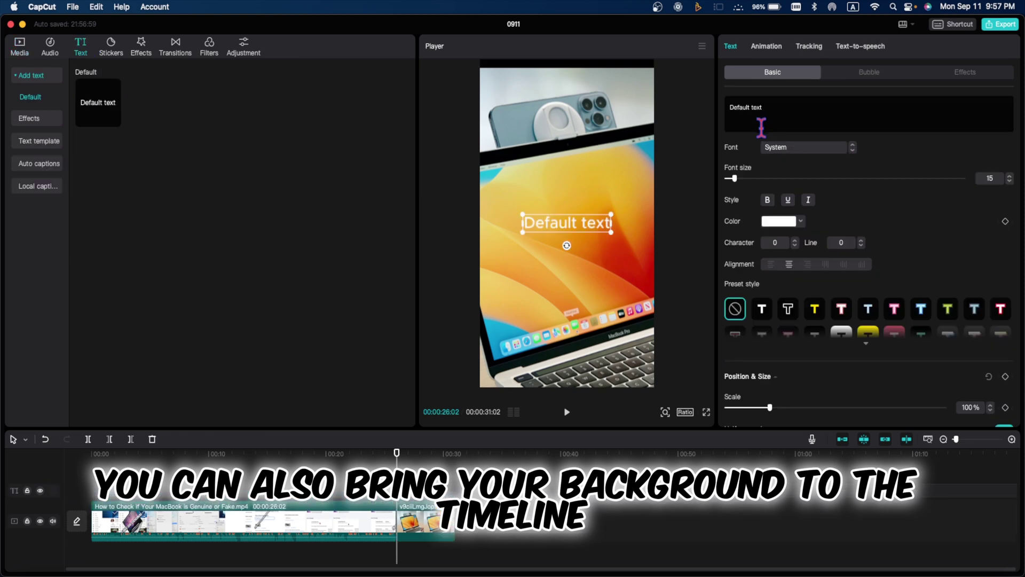
Replace the placeholder text with 'Check if MacBook is FAKE' broken across lines
left_click_drag(761, 128, 683, 103)
key("BackSpace")
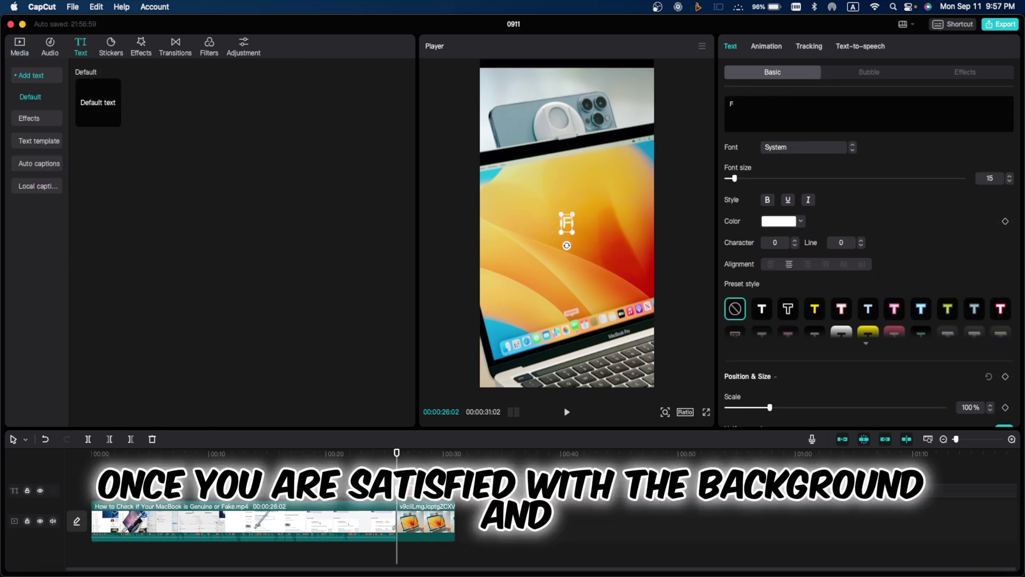
type("Check if")
key("BackSpace")
key("BackSpace")
key("BackSpace")
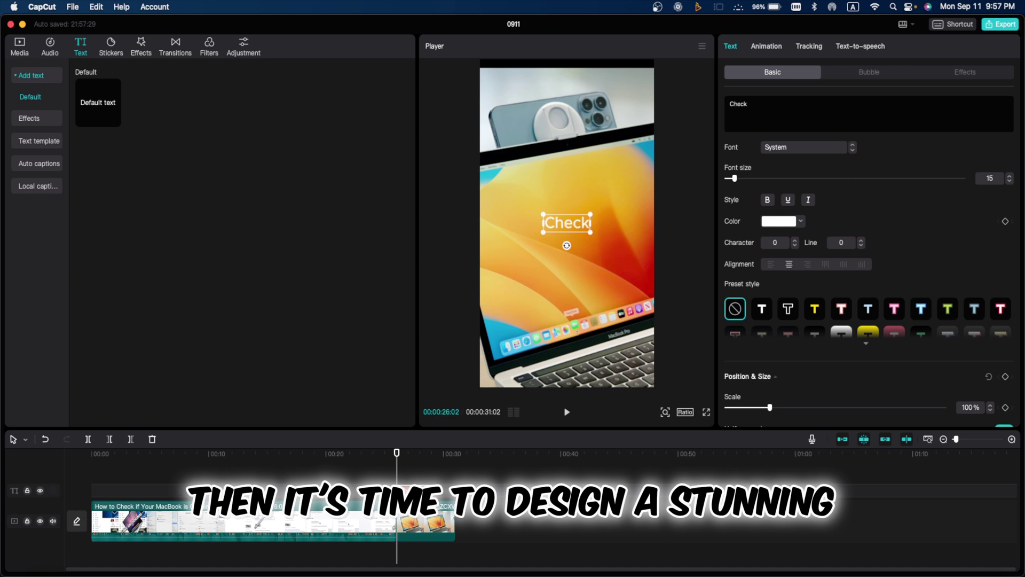
key("Return")
type("if MacBook is")
key("BackSpace")
key("BackSpace")
key("BackSpace")
key("Return")
type("is FAKE")
Scale the text to about 191% with the outlined preset, KOMIKAX_ font, character 2, line 8
left_click_drag(769, 408, 809, 407)
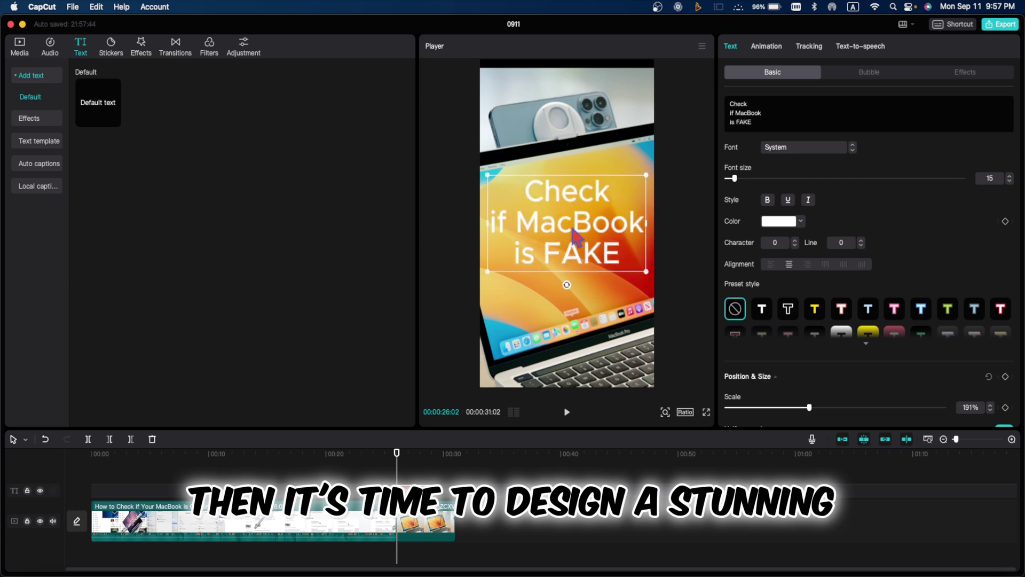
left_click(788, 309)
left_click(806, 147)
left_click(817, 229)
left_click(794, 240)
left_click(794, 240)
left_click(842, 243)
type("8")
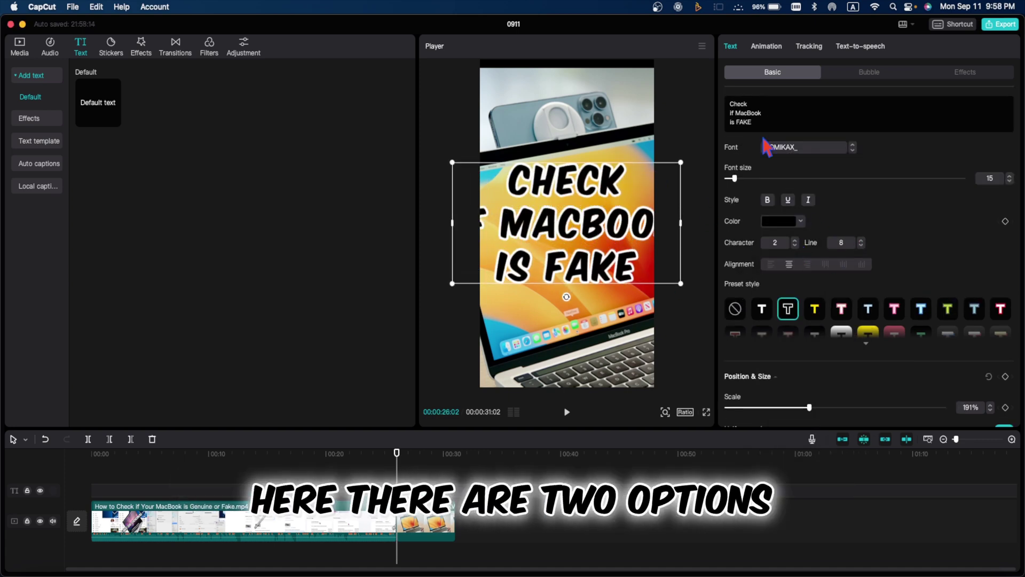
Put 'if' on its own line, shrink to about 145%, tilt, and keep the black outline style
left_click(736, 113)
key("Return")
left_click_drag(657, 142, 636, 161)
left_click(866, 353)
scroll(870, 267, "down", 3)
left_click(895, 272)
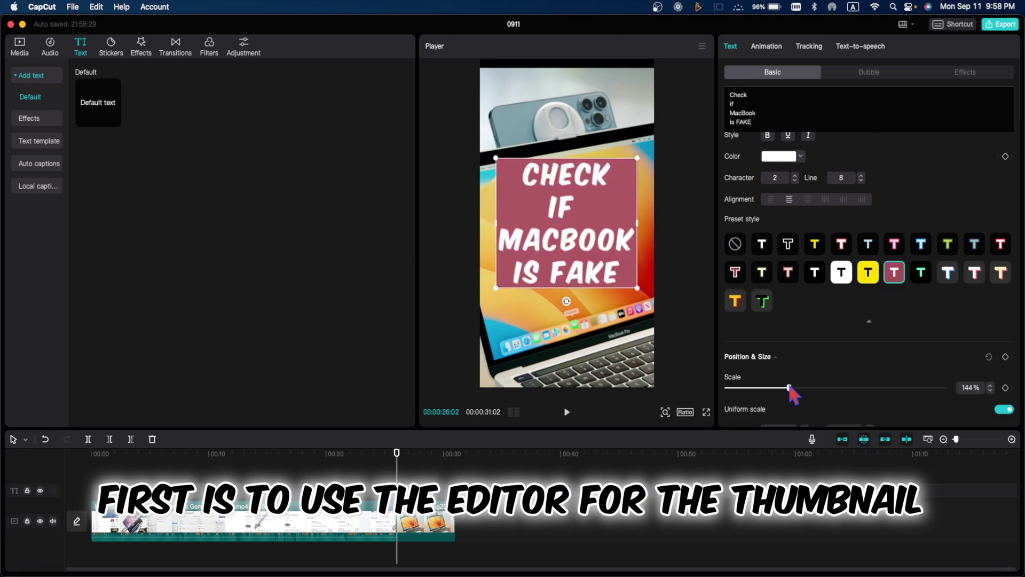
left_click_drag(567, 299, 580, 300)
left_click(788, 244)
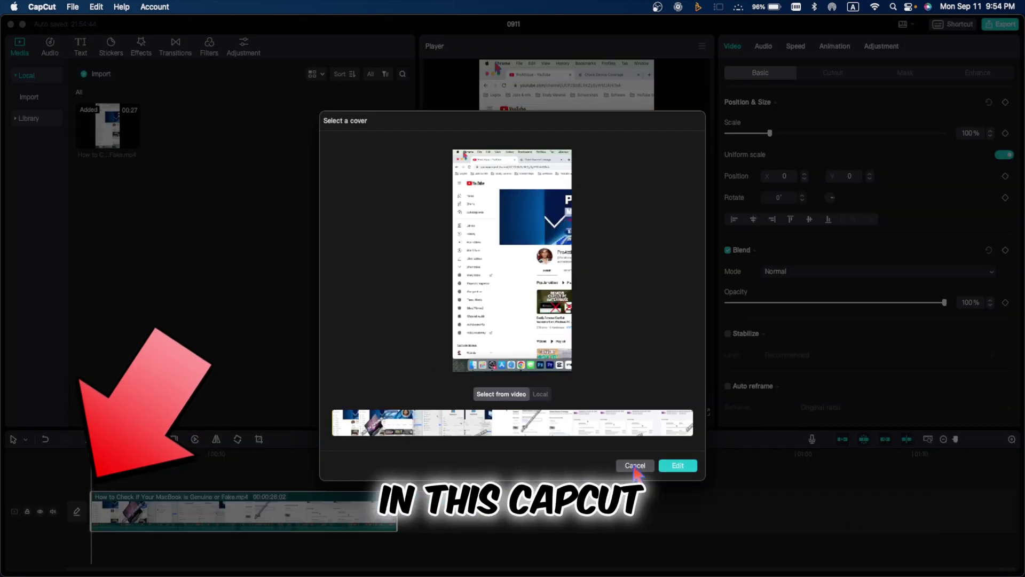
left_click(635, 466)
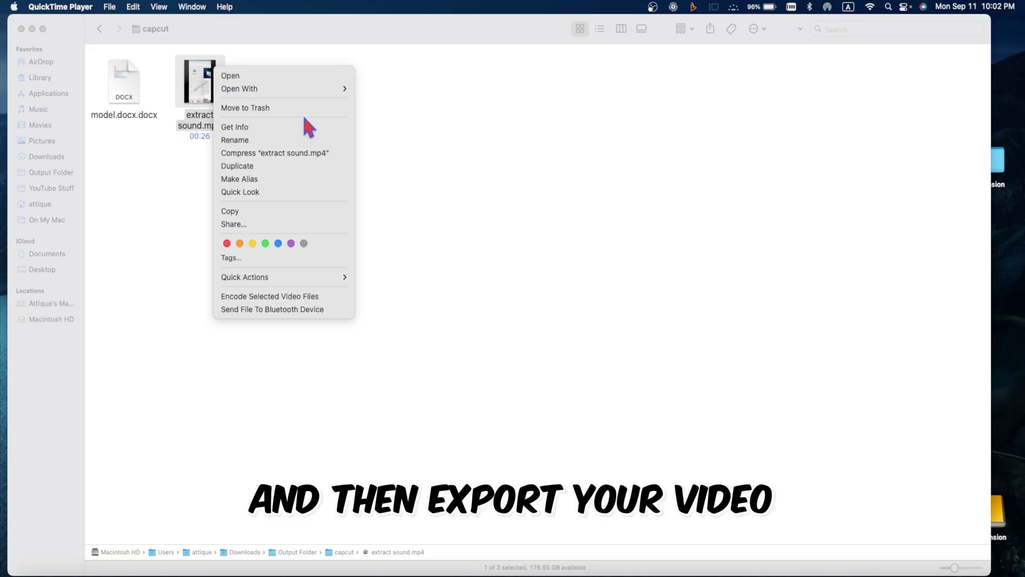
Share extract sound.mp4 from Finder to the iPhone
mouse_move(298, 88)
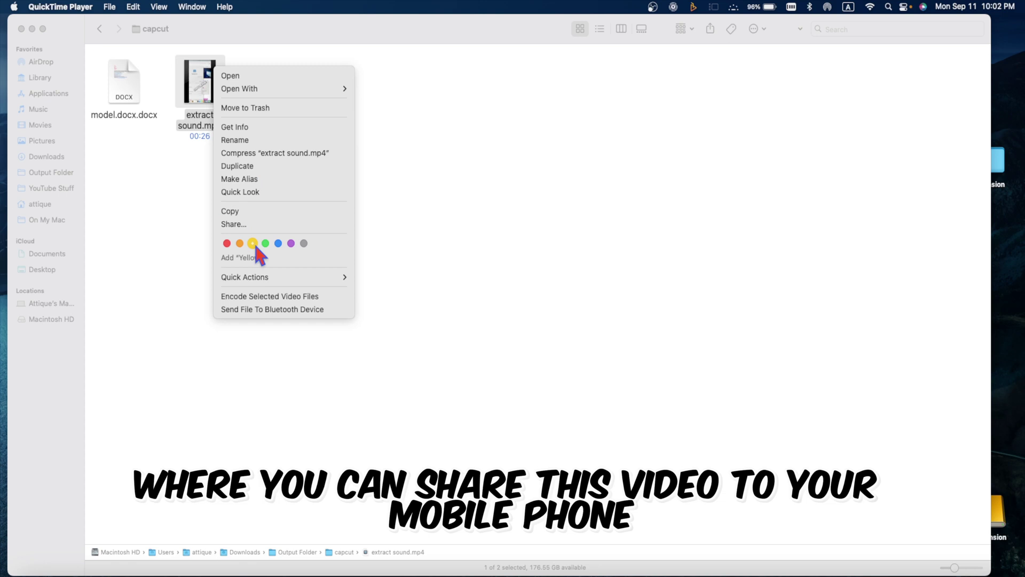
left_click(249, 223)
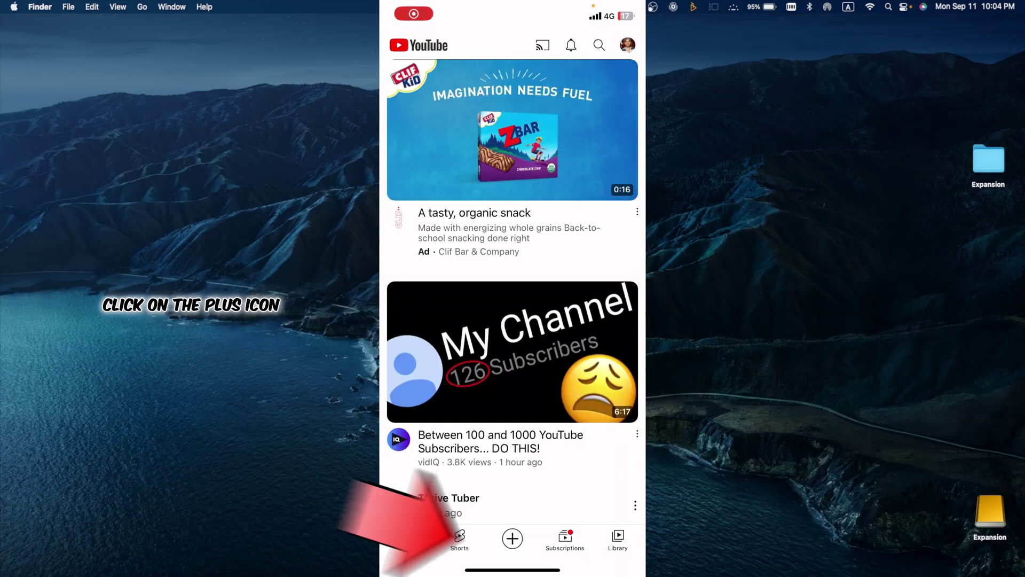
Create a new Short from the shared clip and start typing its title on the details page
left_click(512, 540)
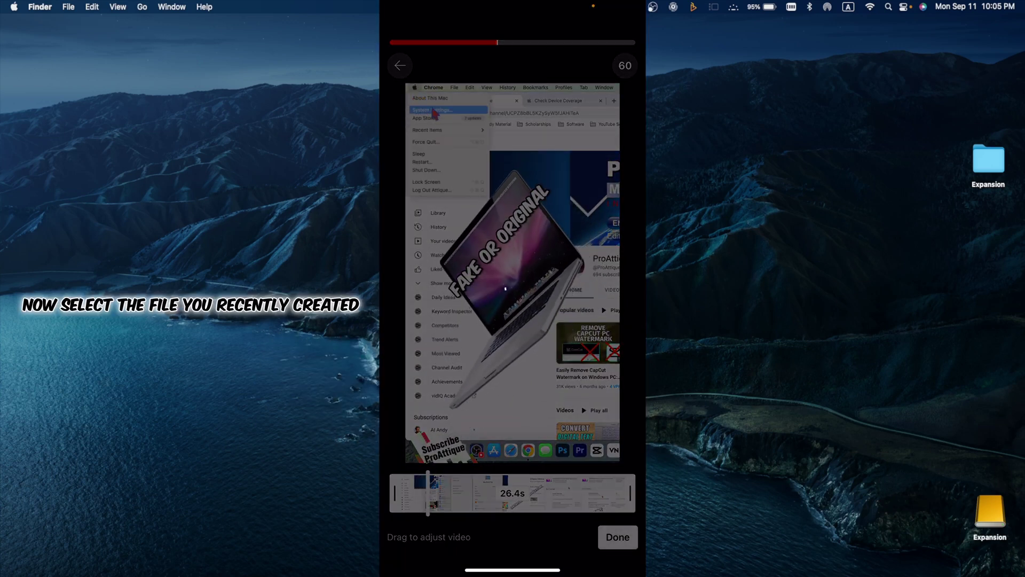
left_click(618, 537)
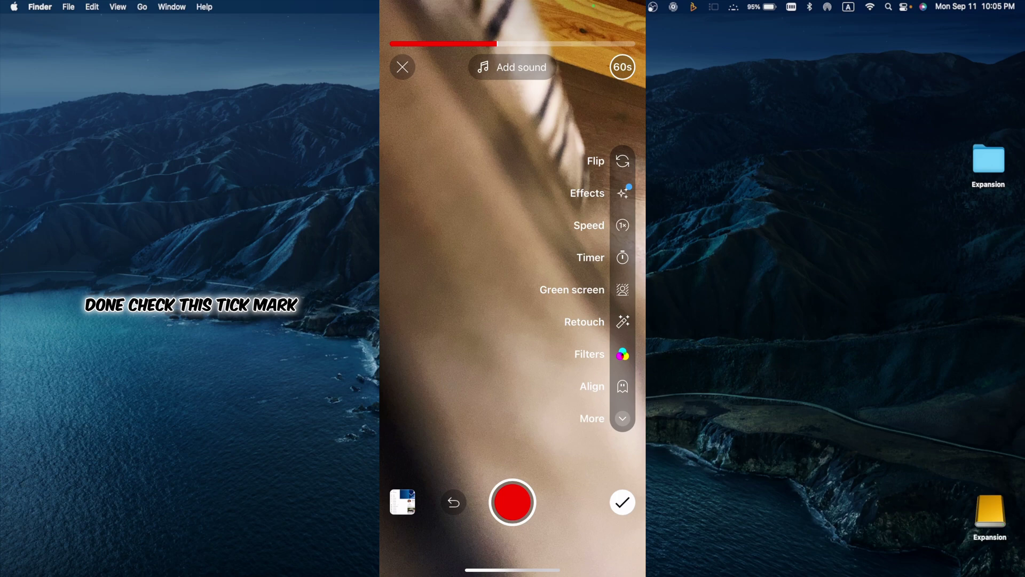
left_click(623, 499)
left_click(618, 49)
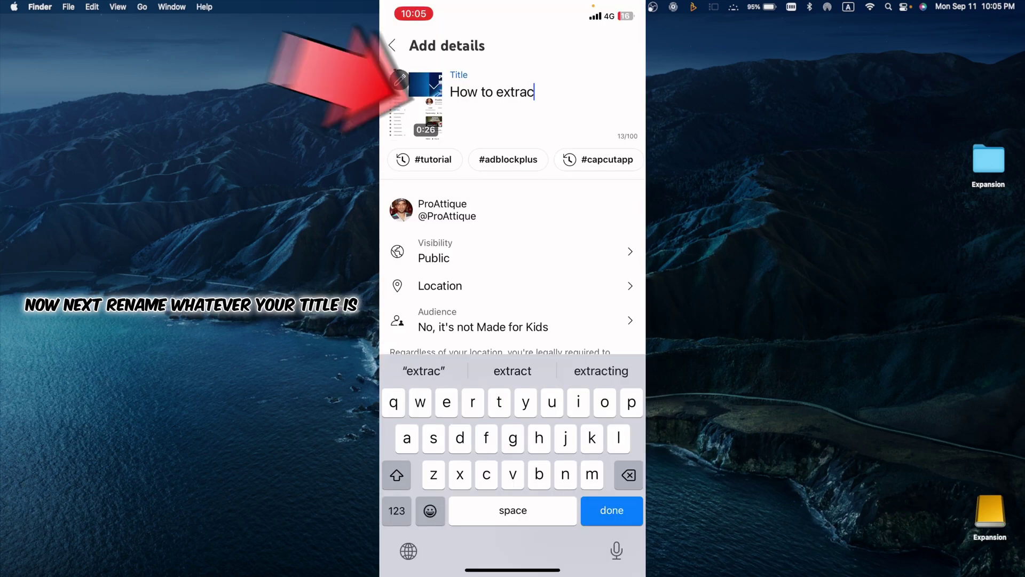
type("t ")
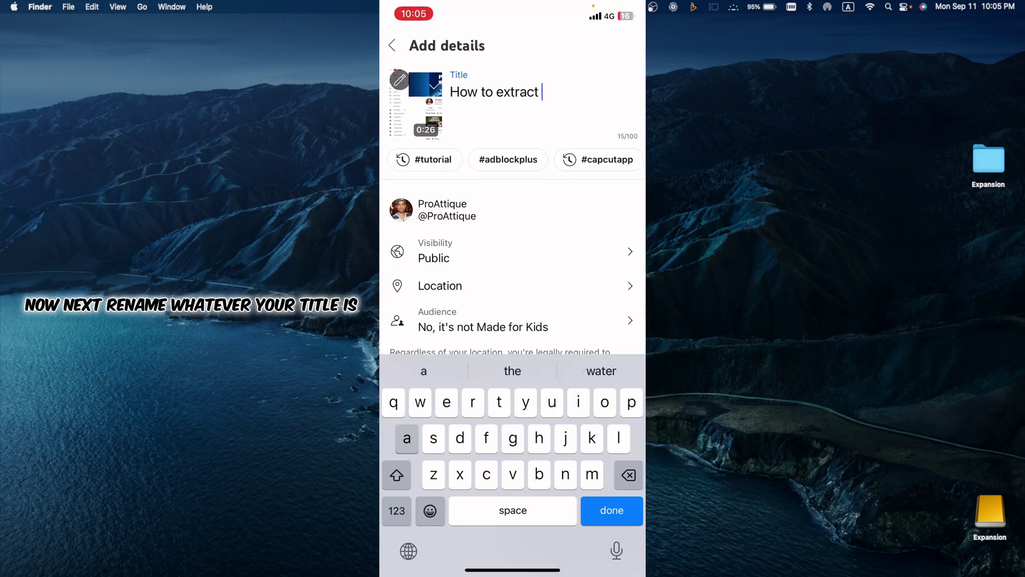
type("audio from video")
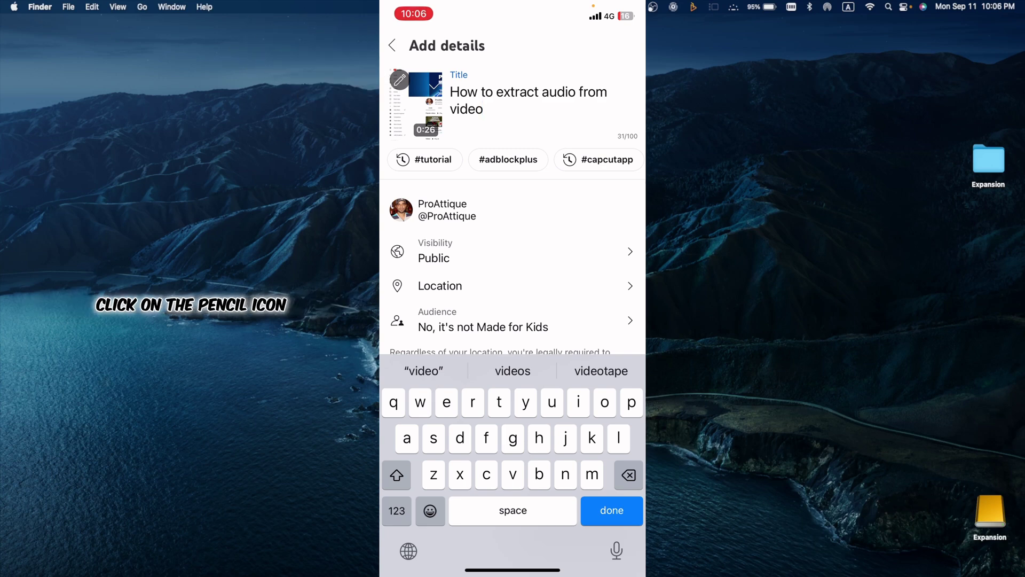
Set the Short's cover to the CHECK IF MACBOOK IS FAKE frame
left_click(400, 80)
left_click_drag(401, 494, 623, 493)
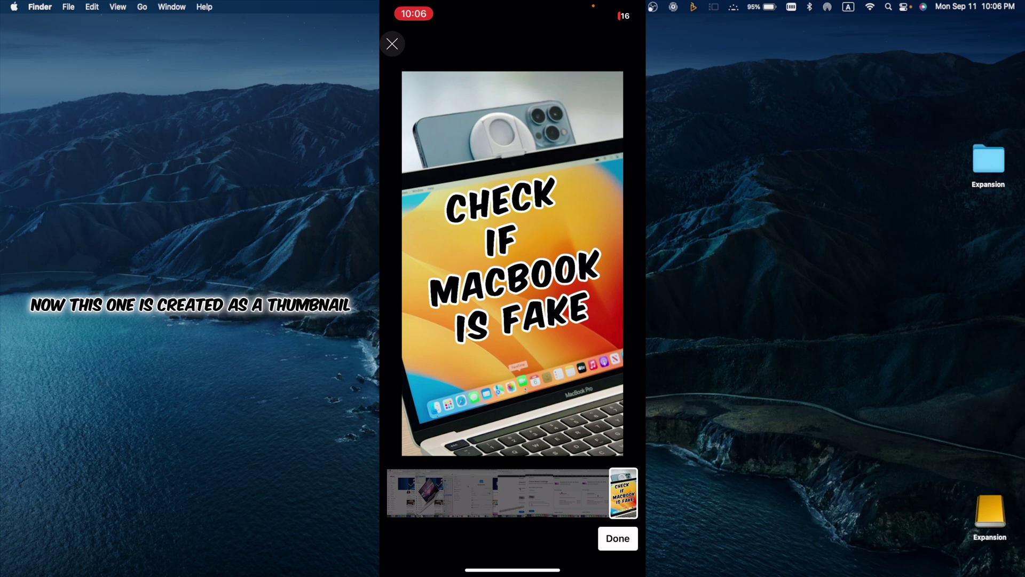
left_click(618, 538)
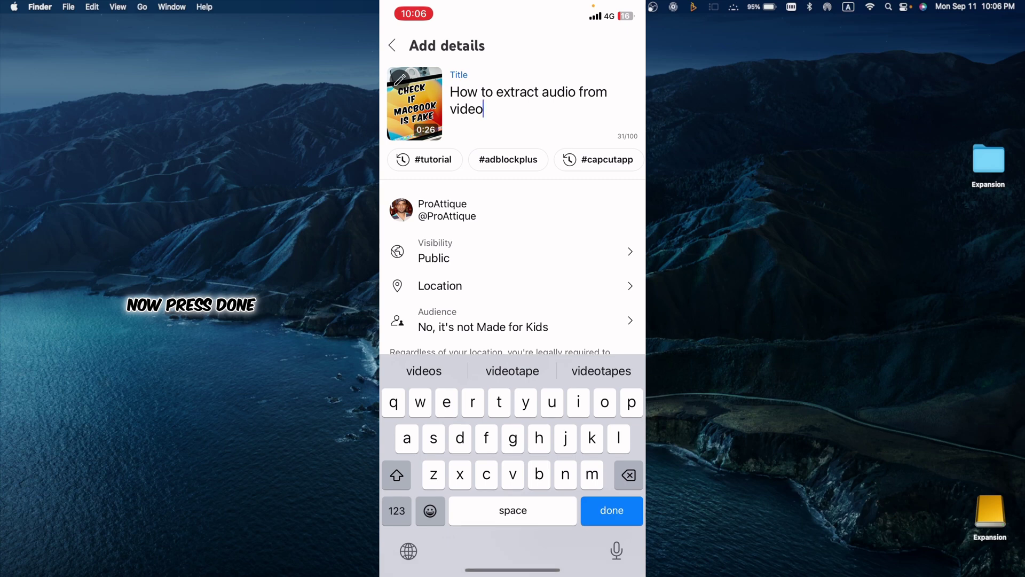
Make the Short Unlisted, upload it, and check its progress in Library
left_click(513, 251)
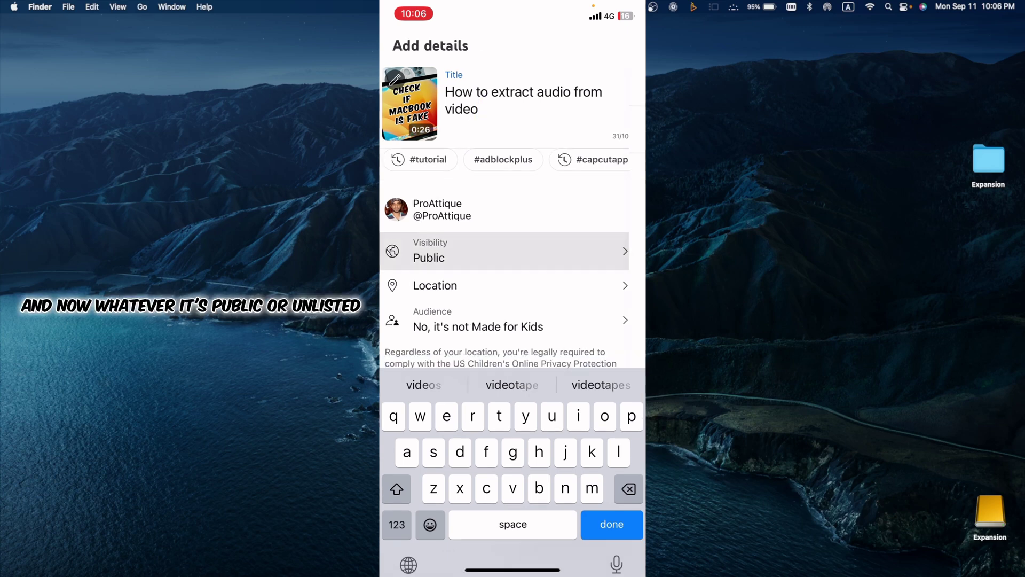
left_click(481, 170)
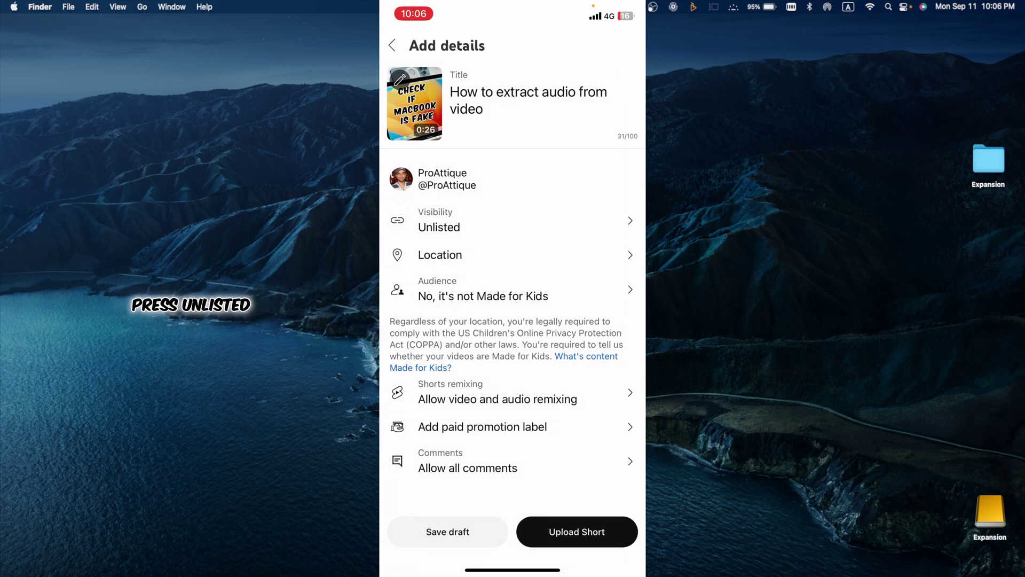
left_click(577, 531)
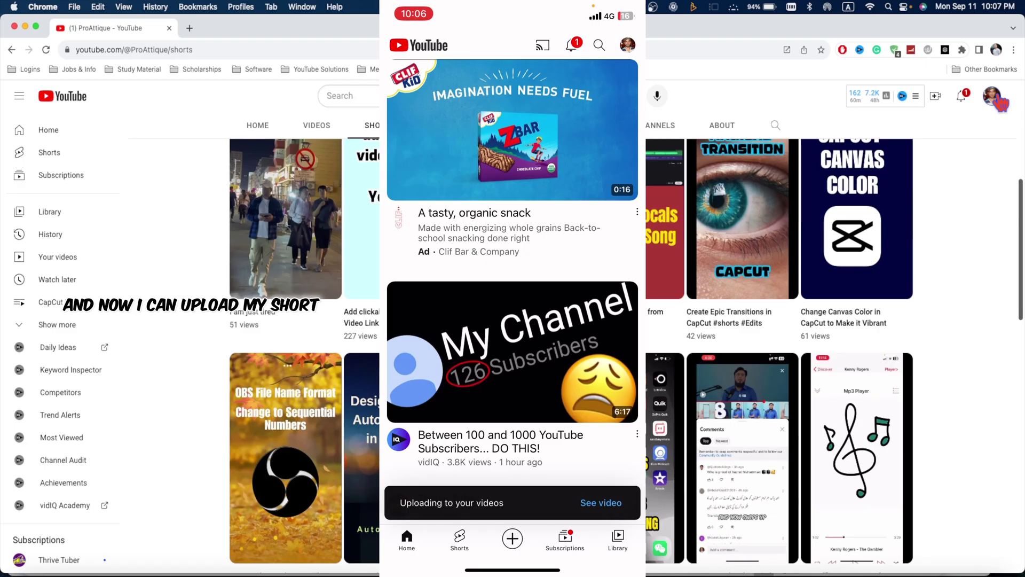
left_click(618, 540)
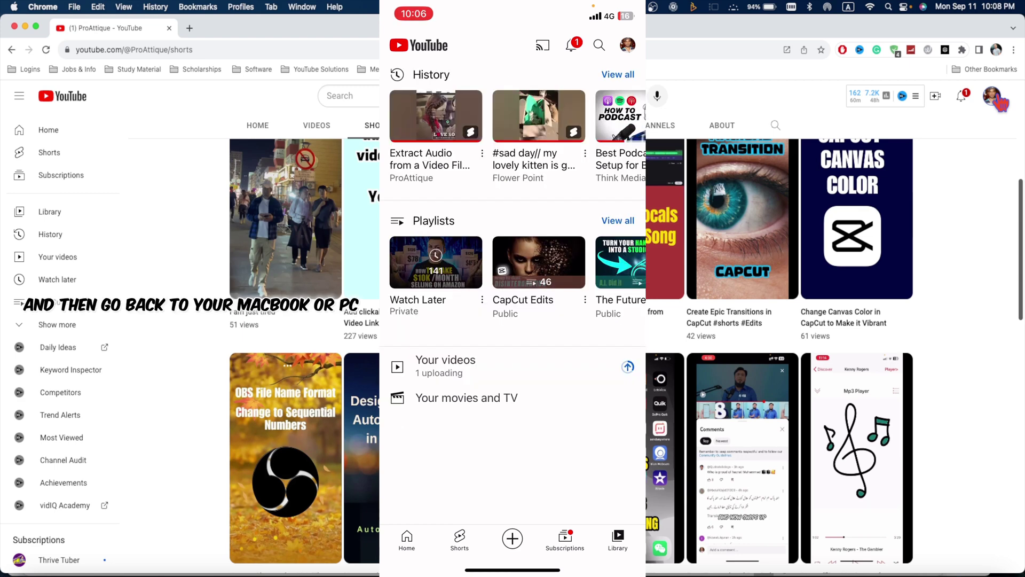
left_click(993, 98)
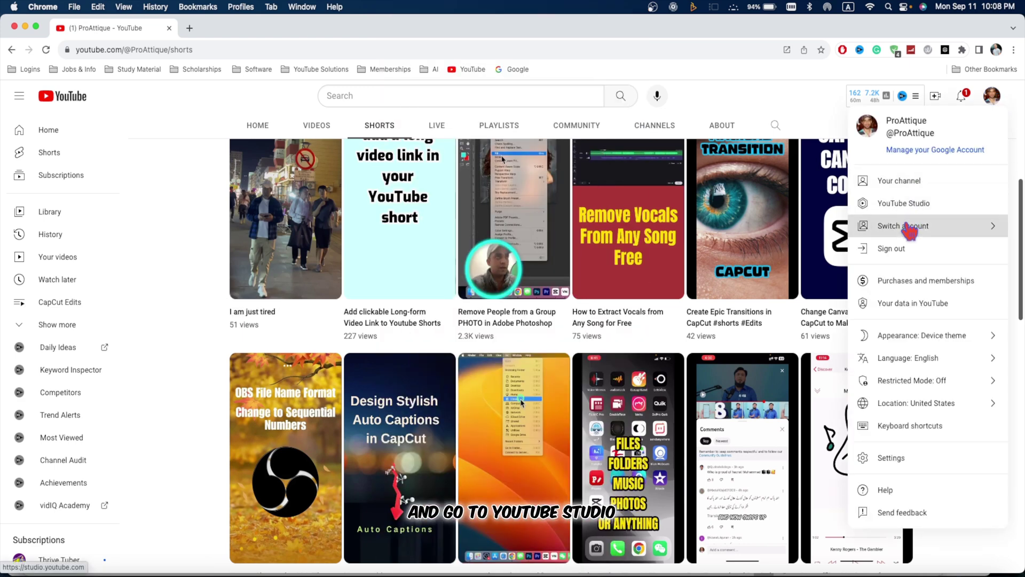
In Studio Content, retitle the Short 'How to Check if Your MacBook is Genuine or Fake', add a description, and save
left_click(902, 204)
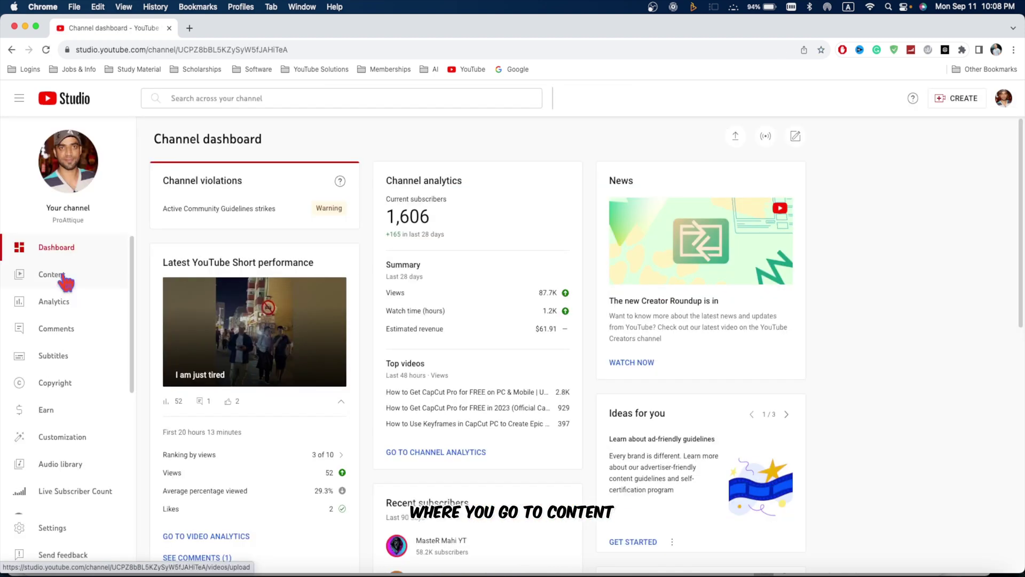
left_click(63, 275)
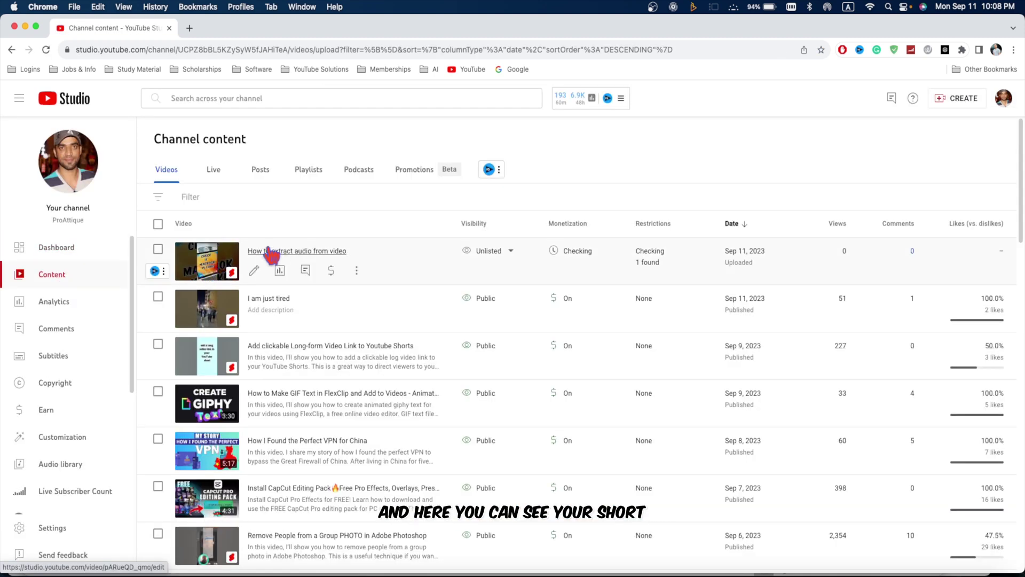
left_click(256, 272)
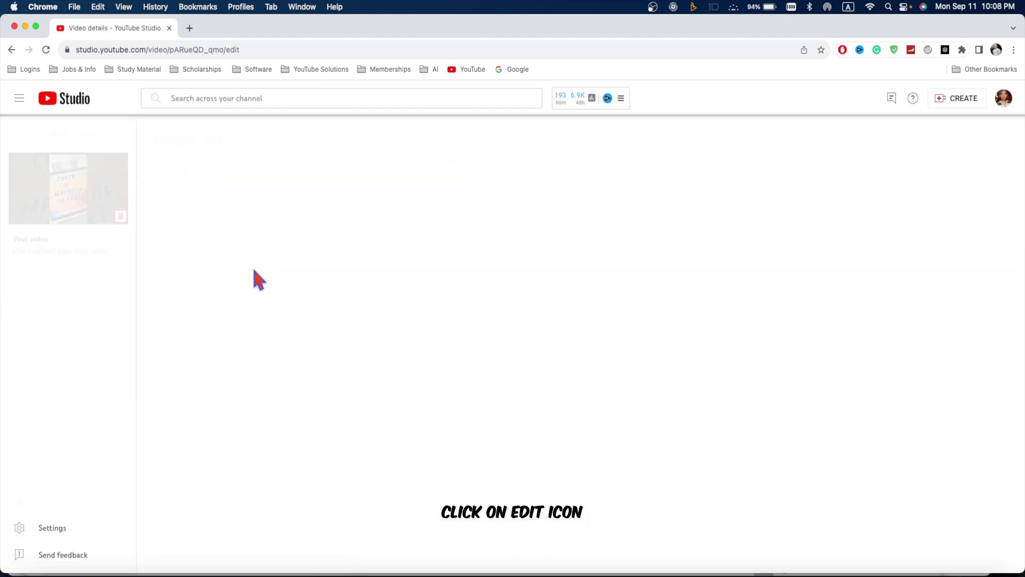
left_click(225, 292)
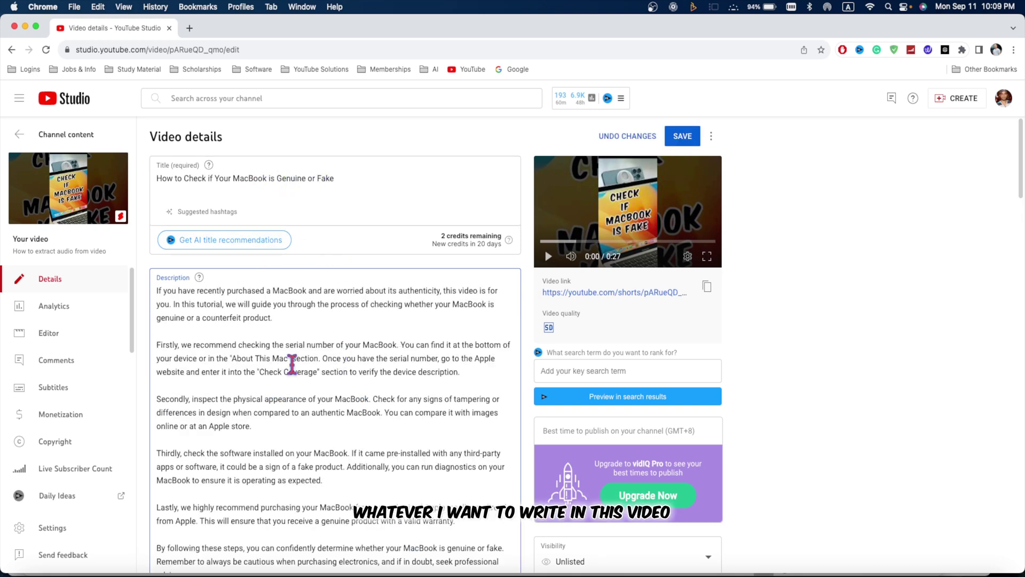
scroll(412, 293, "down", 3)
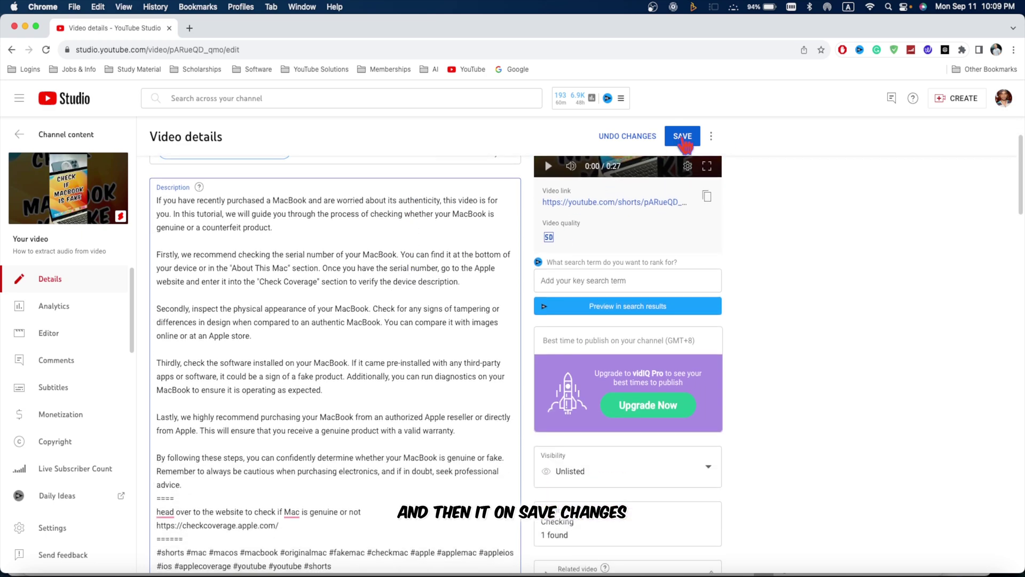
left_click(682, 137)
Switch the MacBook Short's visibility from Unlisted to Public and publish it
left_click(11, 49)
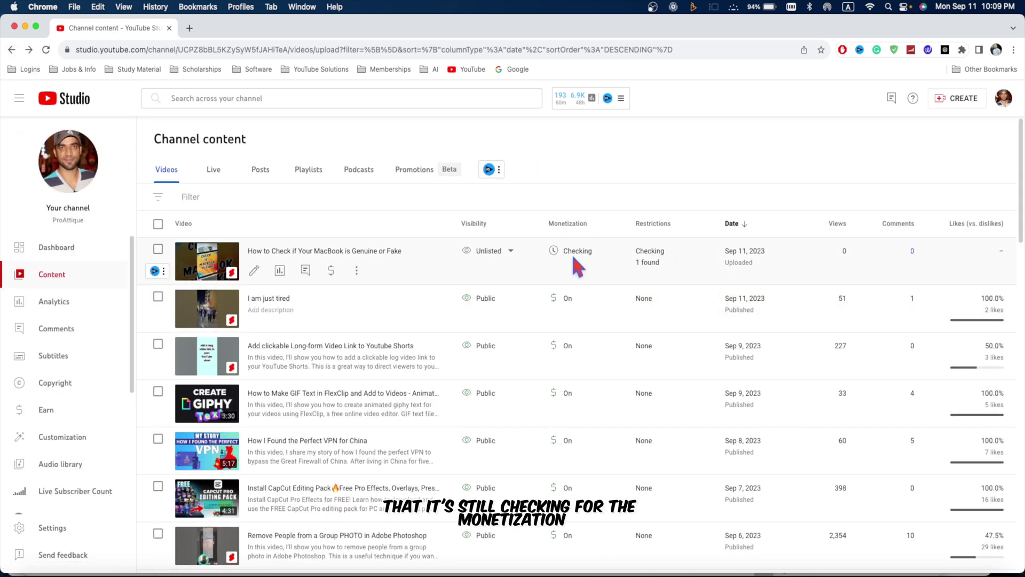
mouse_move(603, 251)
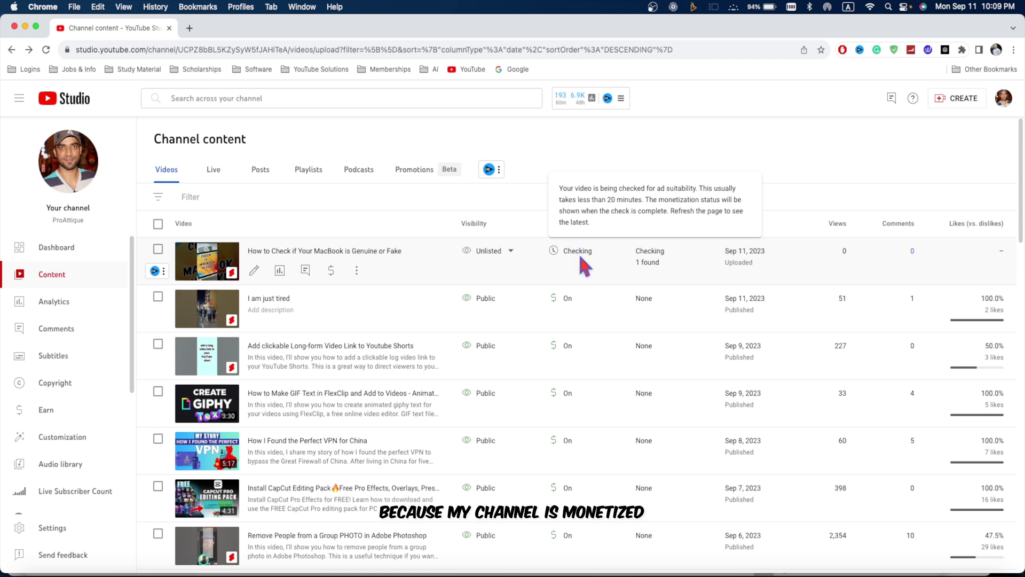
mouse_move(700, 263)
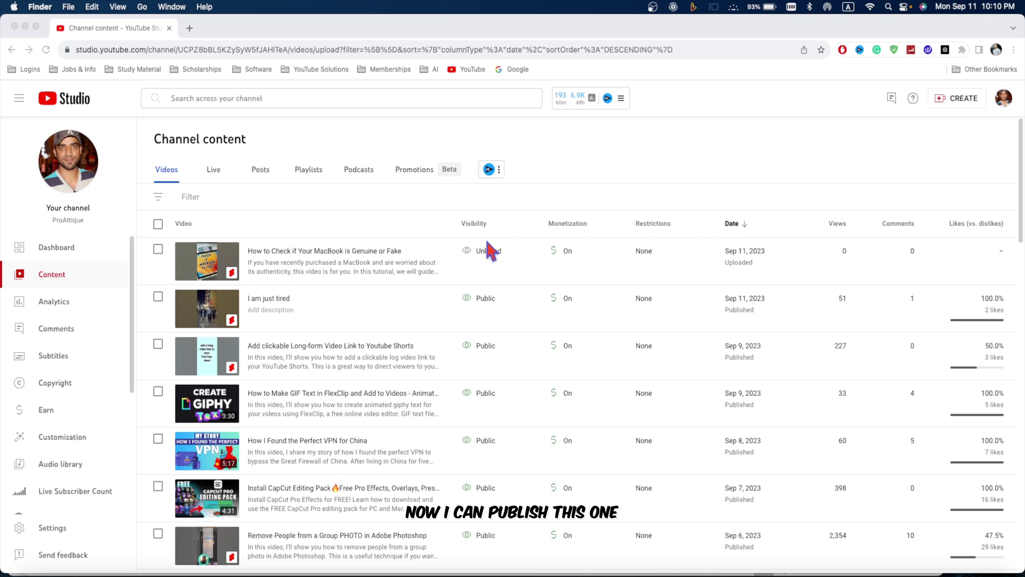
left_click(489, 259)
left_click(507, 258)
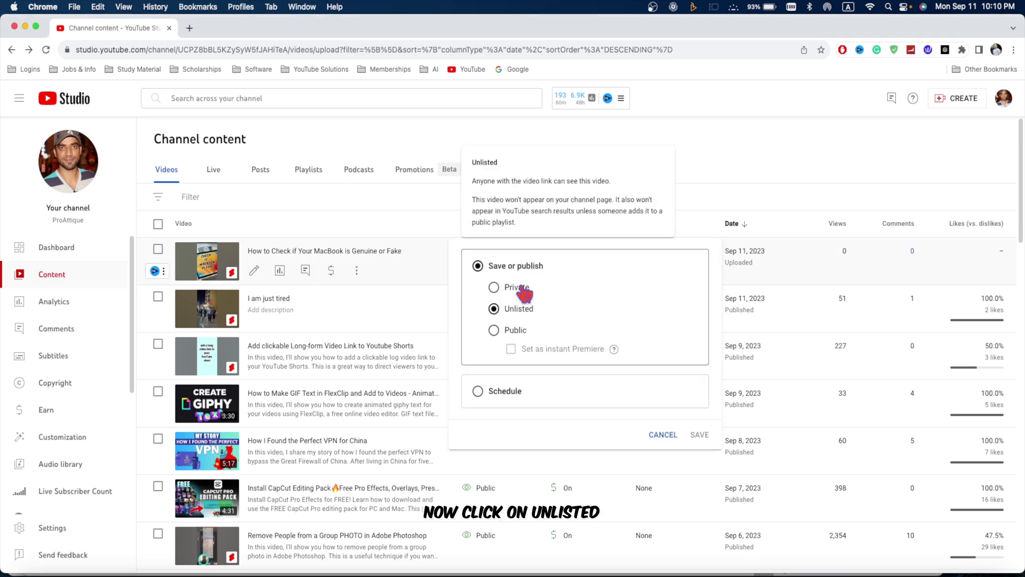
left_click(501, 333)
left_click(696, 435)
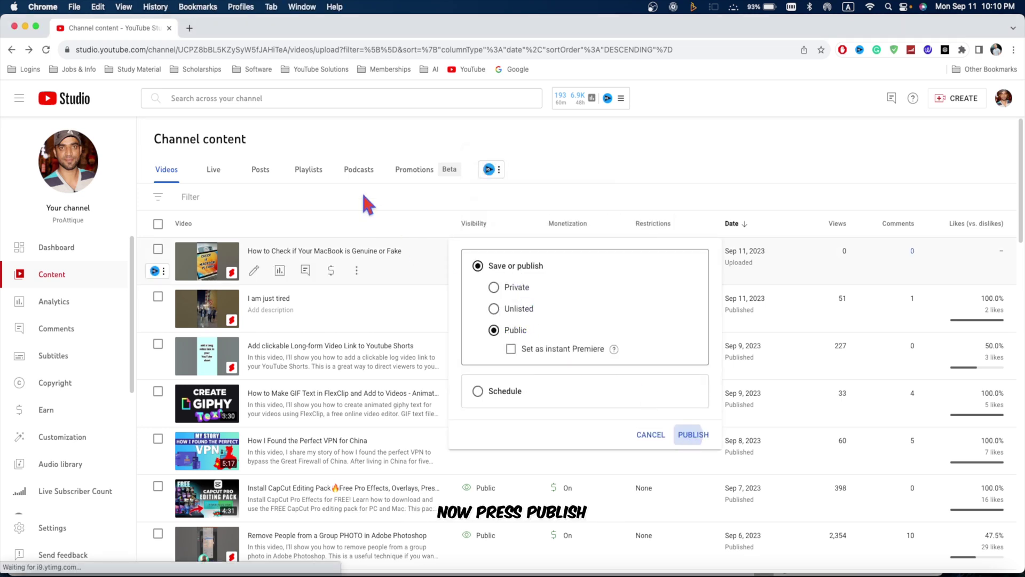
left_click(1005, 99)
Open the channel's SHORTS tab and reload it to show the new MacBook Short
left_click(904, 168)
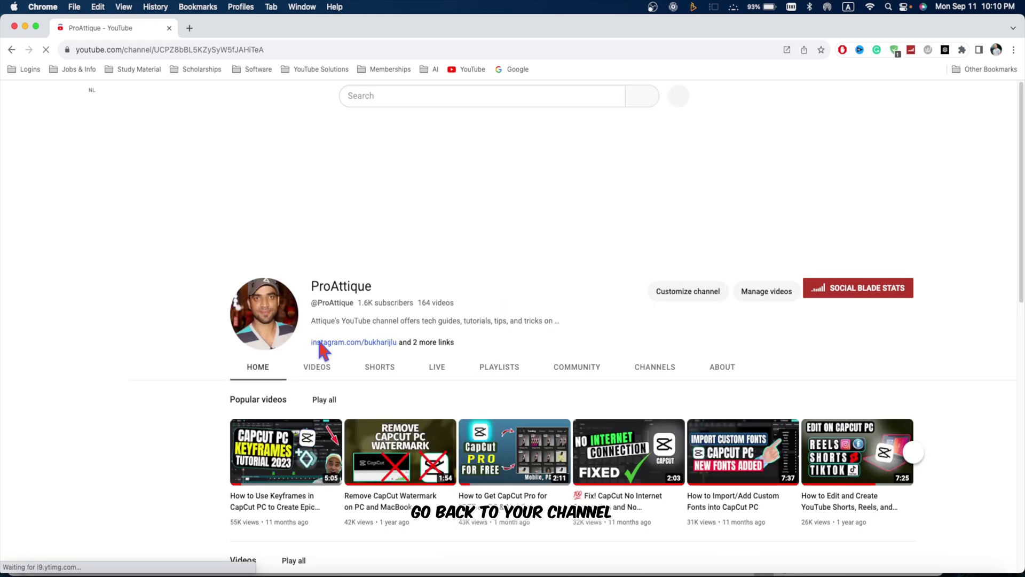
left_click(379, 276)
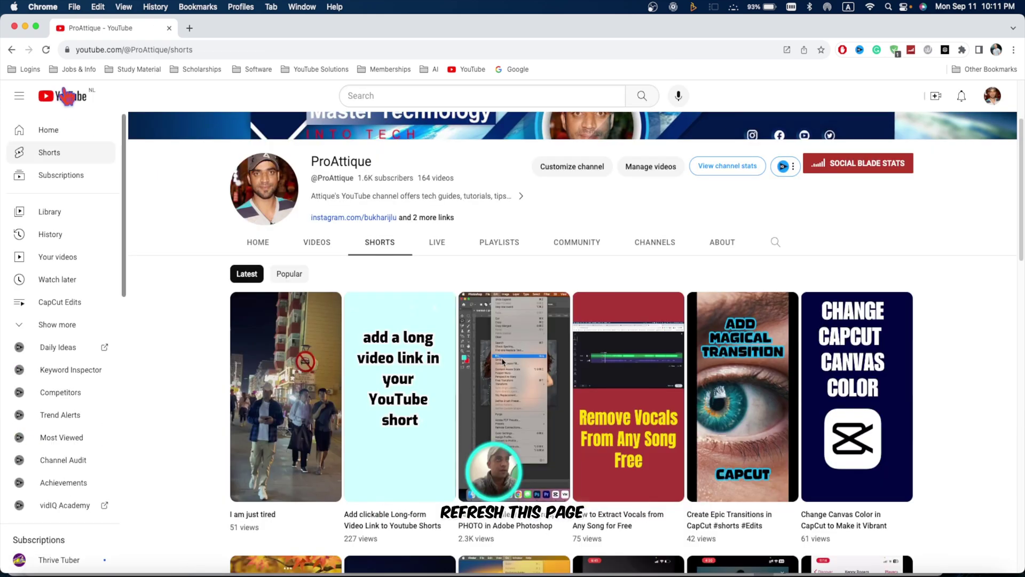
left_click(46, 49)
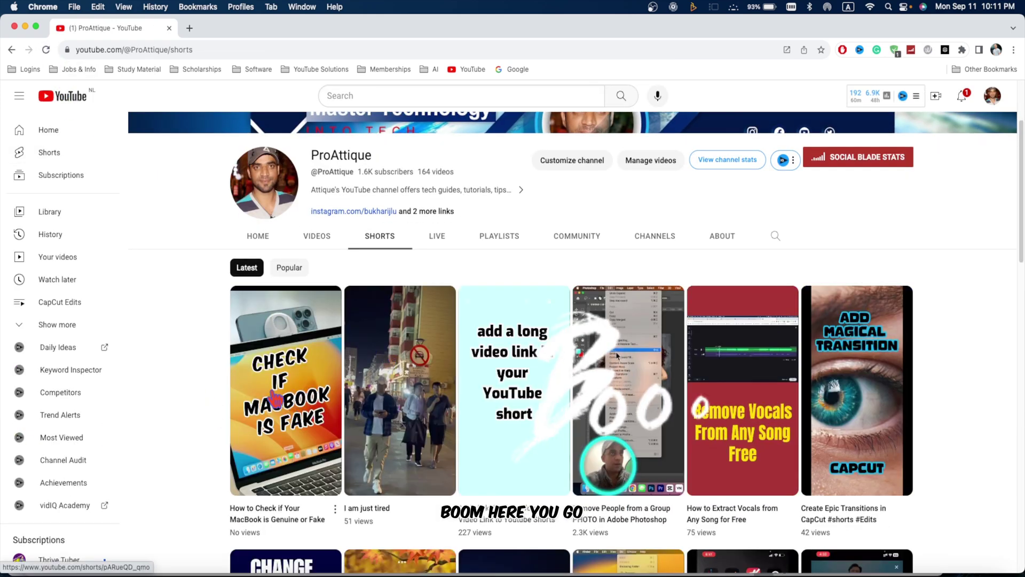